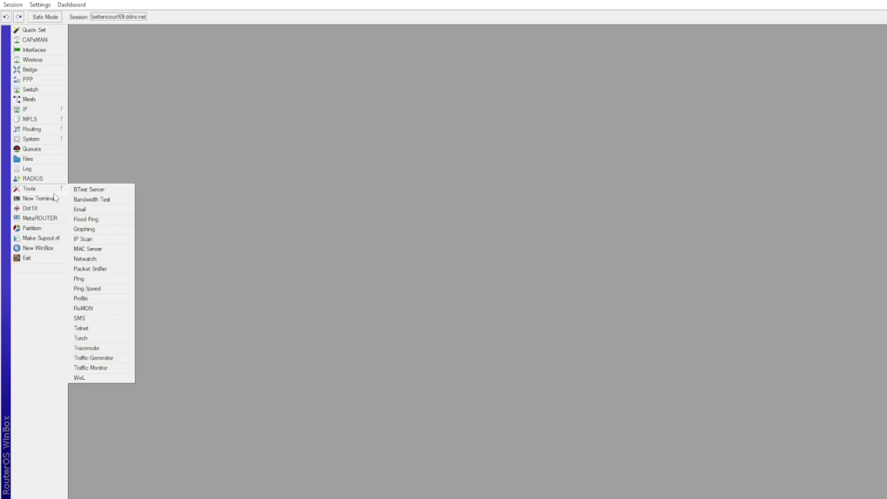
Keep the BTest server enabled with authentication and apply the settings.
click(87, 190)
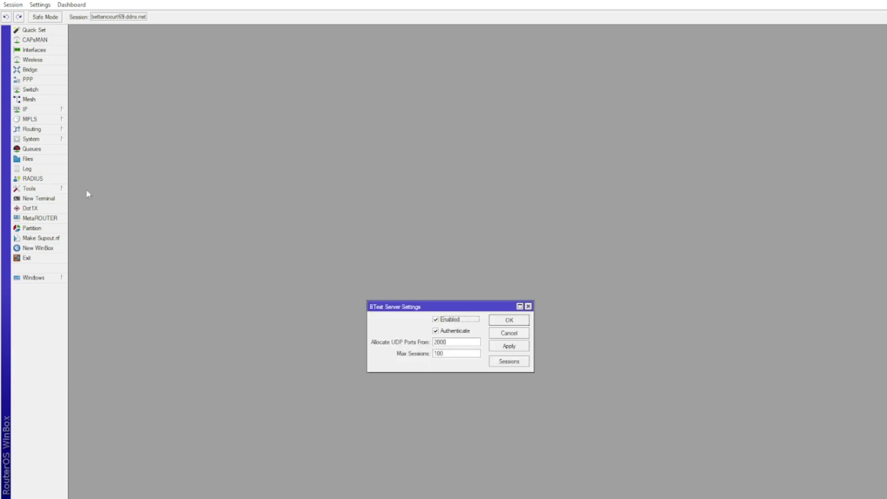
click(437, 319)
click(452, 343)
click(494, 351)
Set the BTest server's Max Sessions to 4, apply, and close the settings.
double_click(481, 355)
key(BackSpace)
click(496, 347)
click(497, 320)
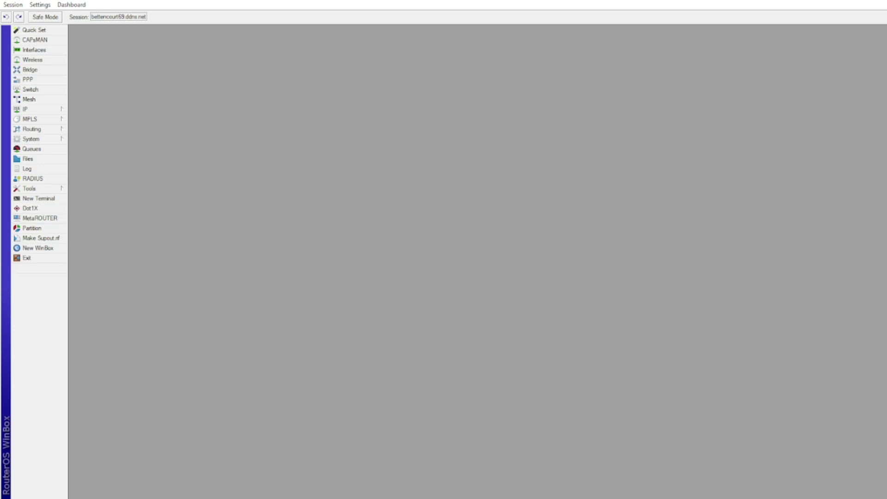
click(47, 190)
click(90, 198)
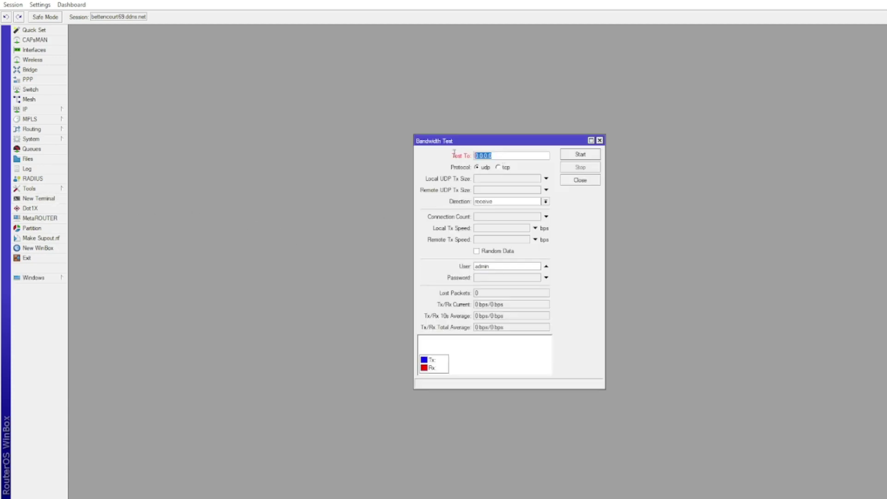
drag(490, 267, 460, 267)
click(546, 278)
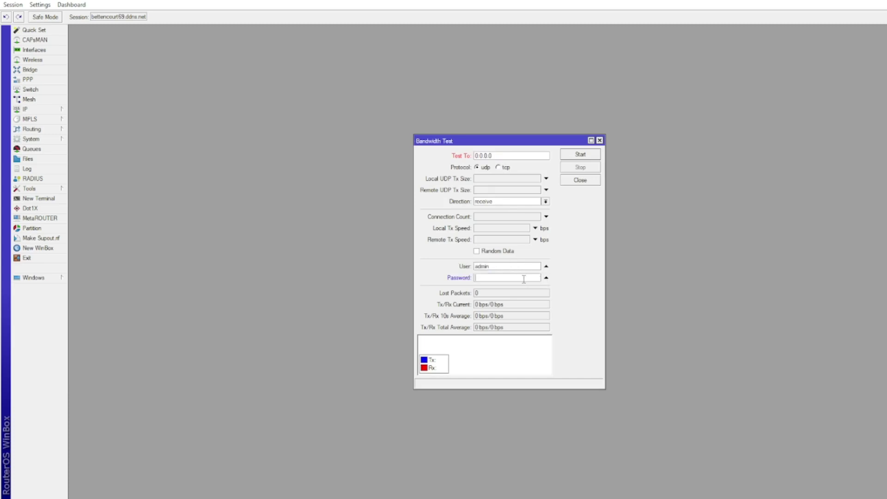
click(600, 140)
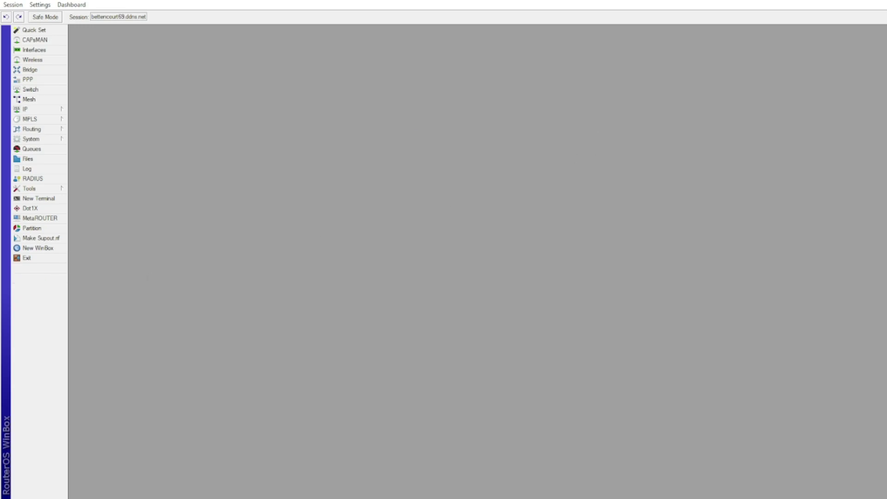
Open the BTEST script under System > Scripts, review its bandwidth-test source, and save it.
click(55, 139)
click(98, 348)
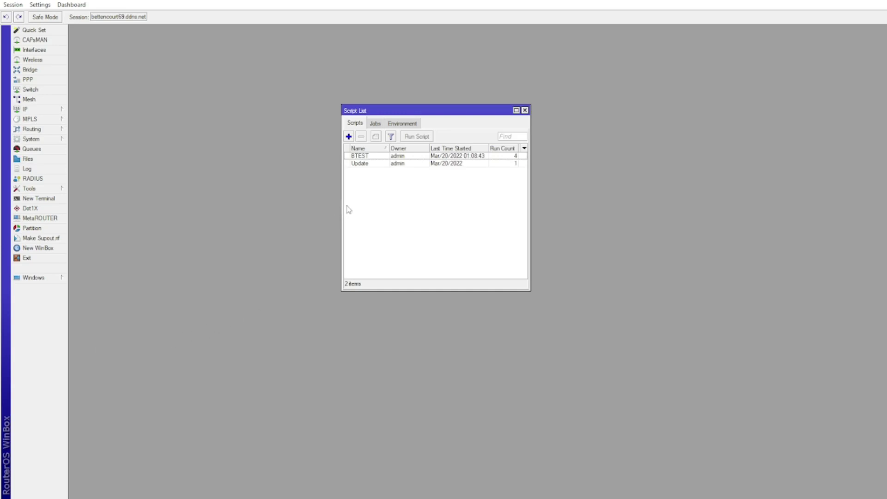
double_click(374, 157)
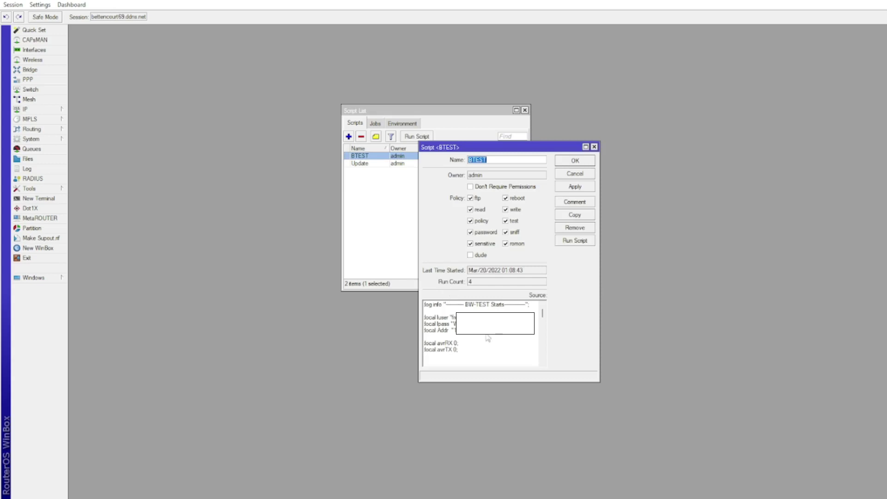
click(495, 345)
scroll(491, 326, down, 2)
scroll(491, 326, down, 2)
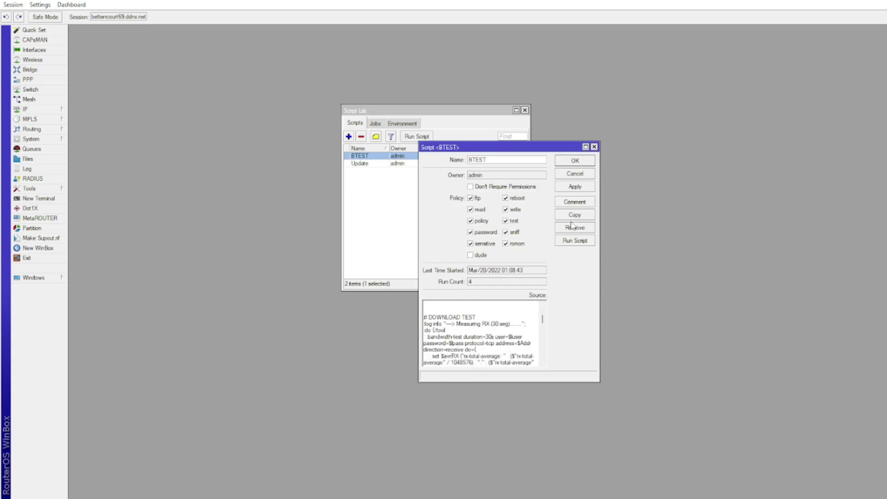
click(577, 188)
click(576, 162)
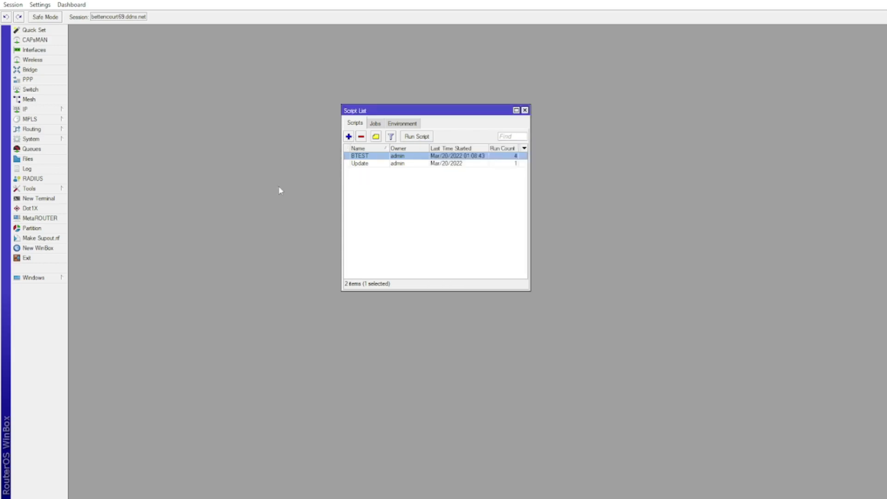
Review the BTEST scheduler entry (start 23:00:00, interval 05:10:00) and save it.
click(50, 140)
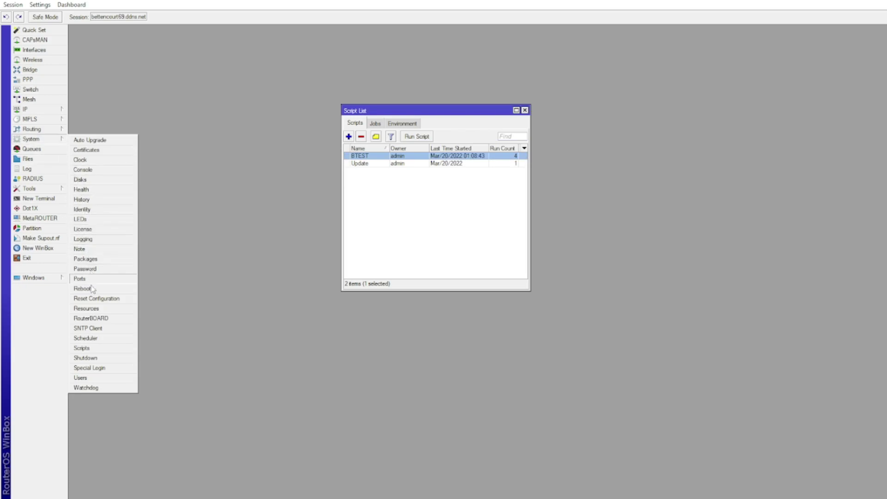
click(88, 343)
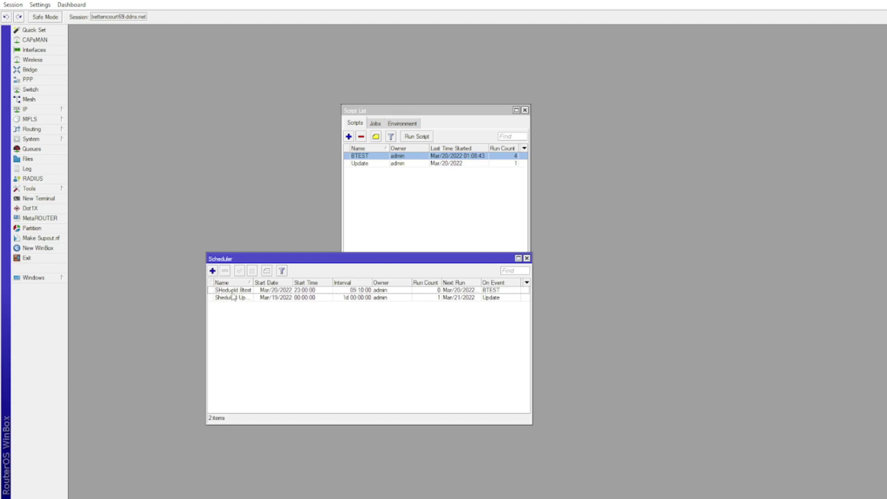
double_click(234, 290)
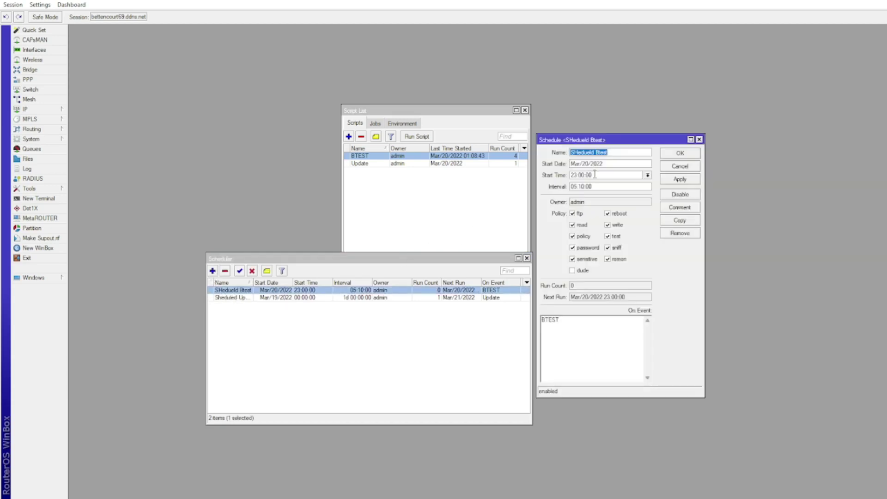
mouse_move(595, 174)
mouse_down()
mouse_move(565, 176)
mouse_move(574, 187)
mouse_up()
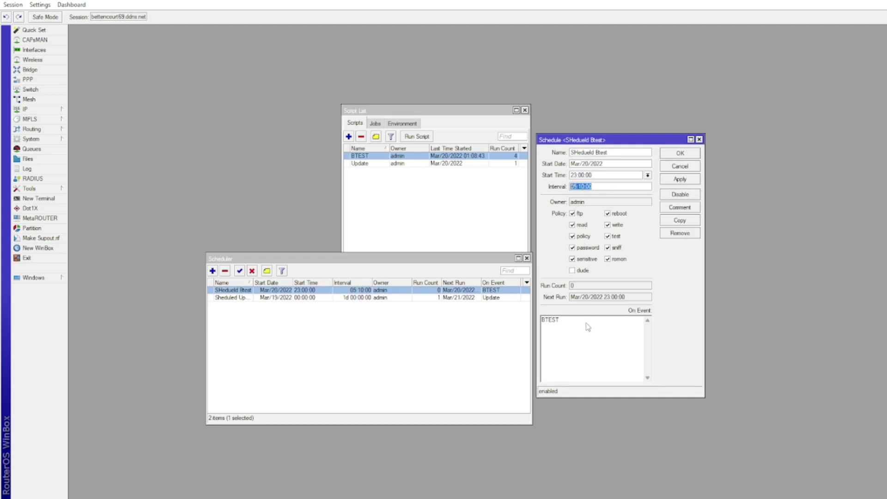
drag(585, 323, 541, 320)
click(664, 181)
click(670, 158)
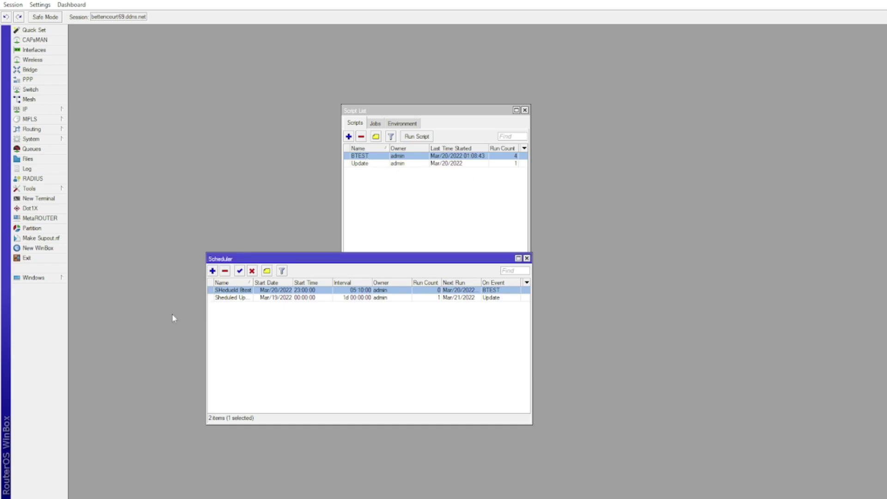